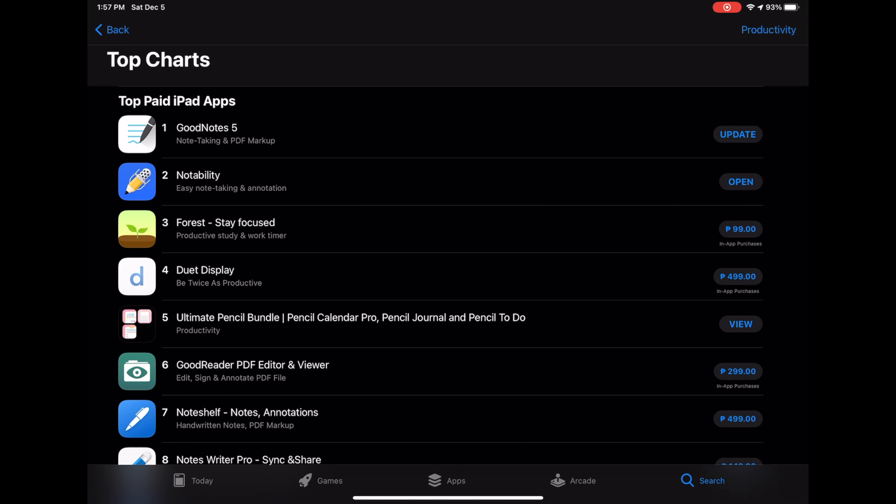
scroll(448, 280, "down", 1)
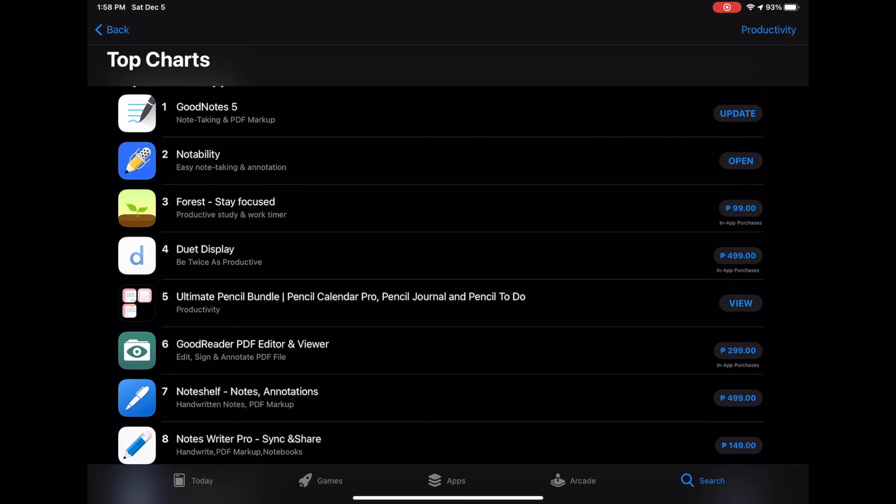
Step: View the Ultimate Pencil Bundle's App Store page, then return to the iPad home screen
left_click(350, 303)
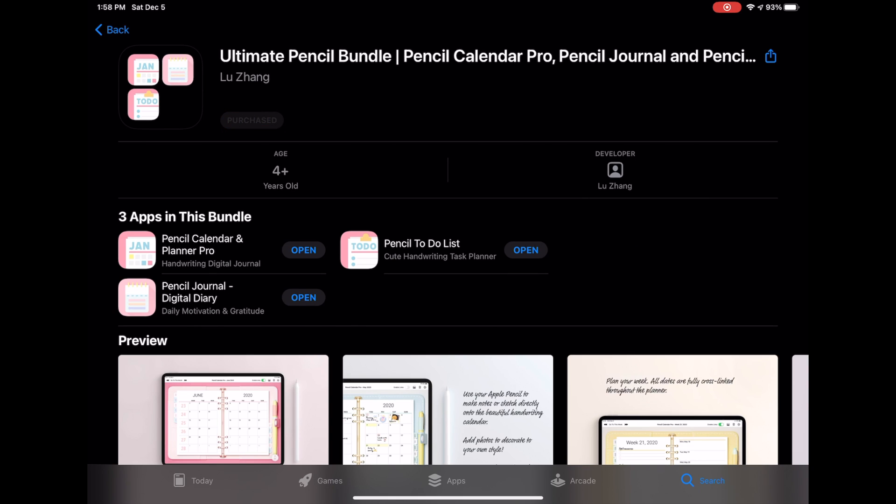
scroll(449, 280, "down", 3)
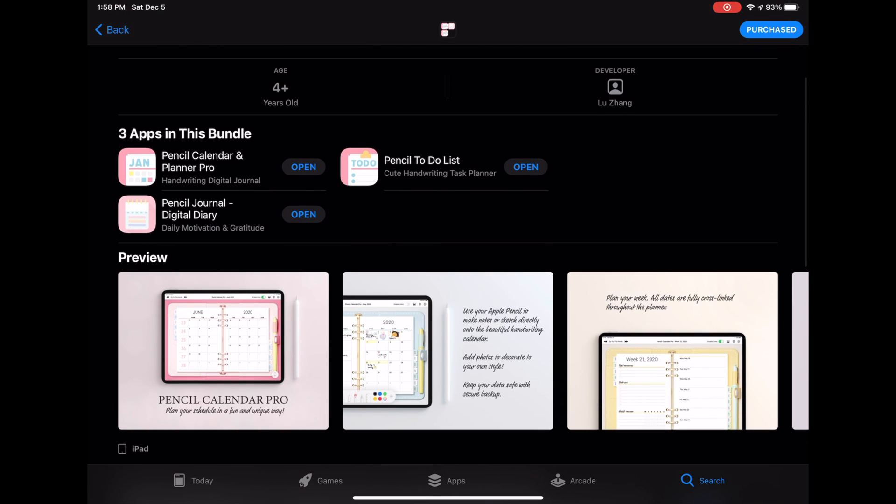
scroll(448, 350, "right", 5)
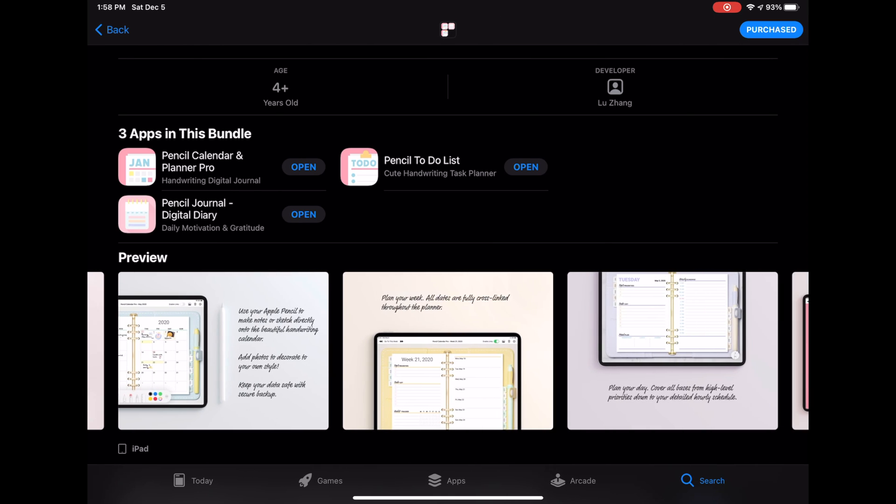
scroll(448, 351, "right", 5)
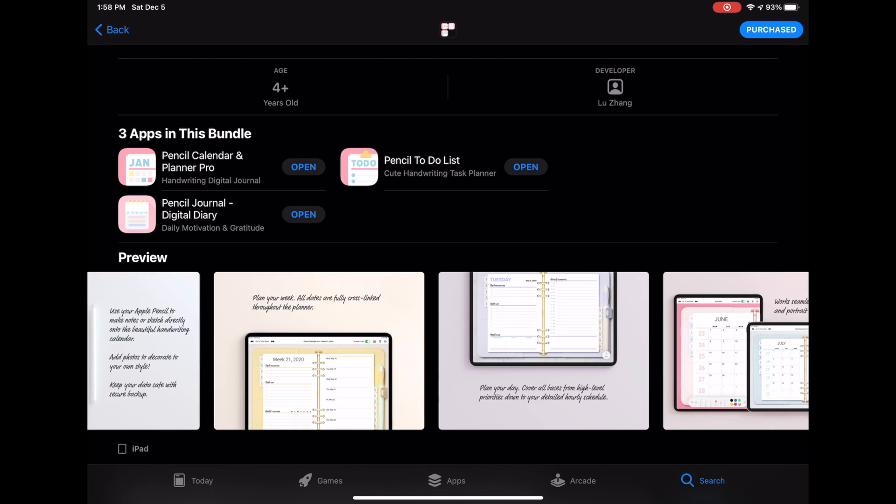
scroll(448, 350, "right", 5)
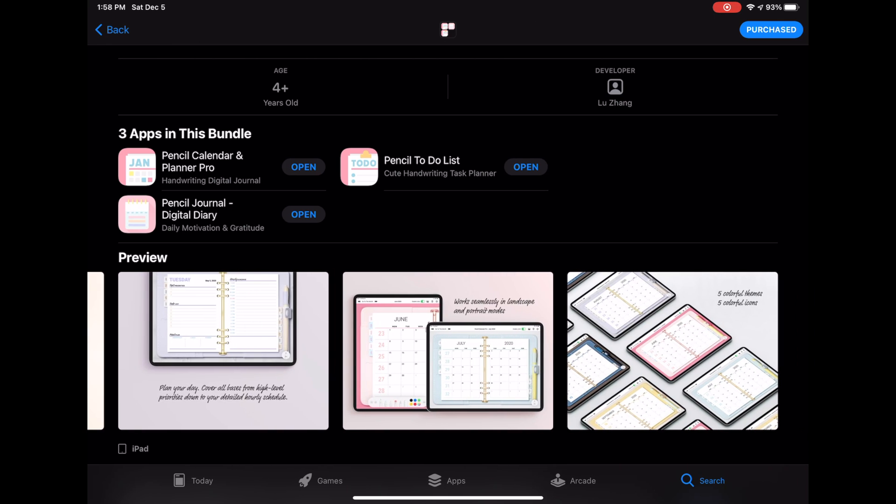
left_click(112, 29)
key("super+h")
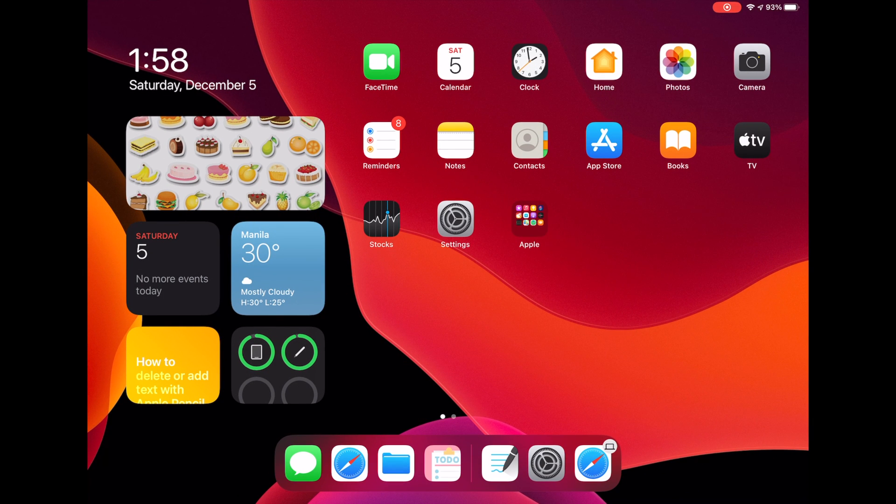
scroll(448, 252, "right", 5)
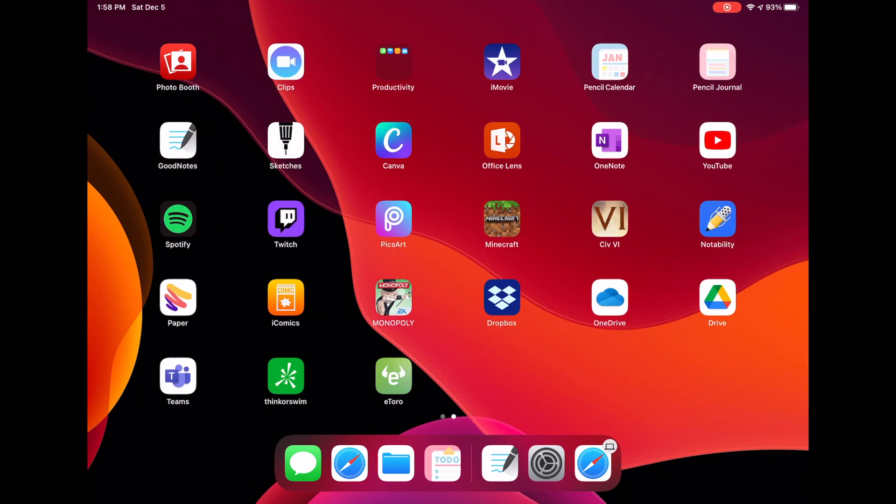
Step: Launch Pencil Calendar and jump through Week 48 to the Friday November 27 daily page
left_click(610, 63)
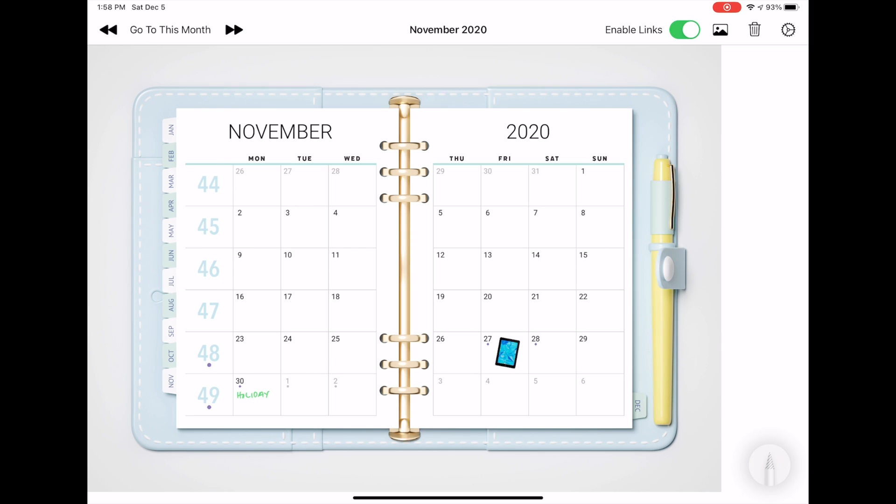
left_click(208, 354)
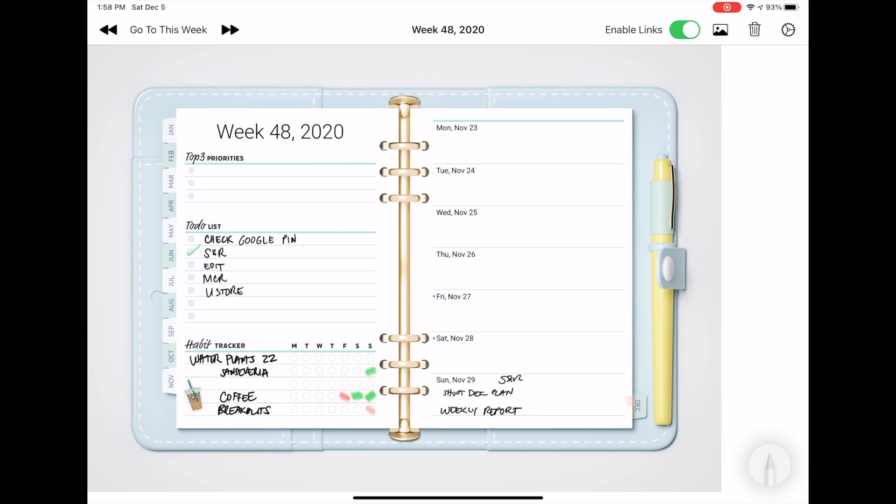
left_click(454, 296)
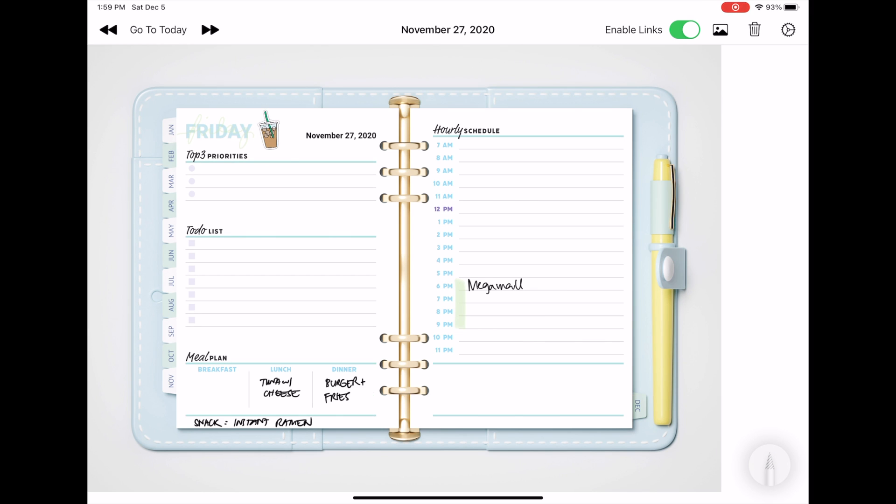
Step: Lasso the handwritten Megamall note, view its actions and dismiss them unchanged
left_click(768, 464)
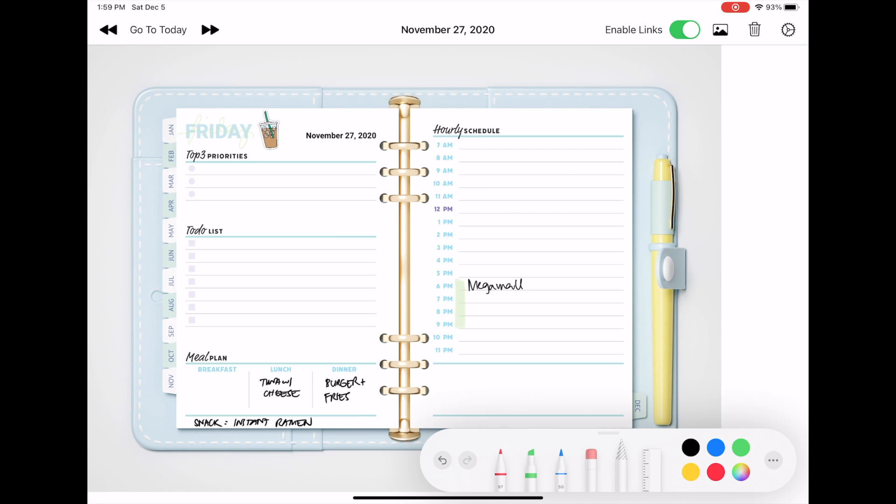
left_click_drag(491, 252, 448, 346)
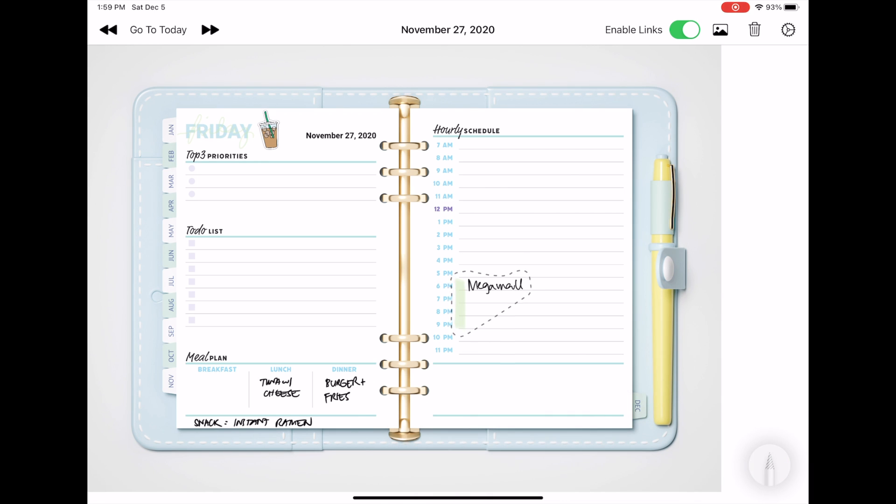
left_click(493, 286)
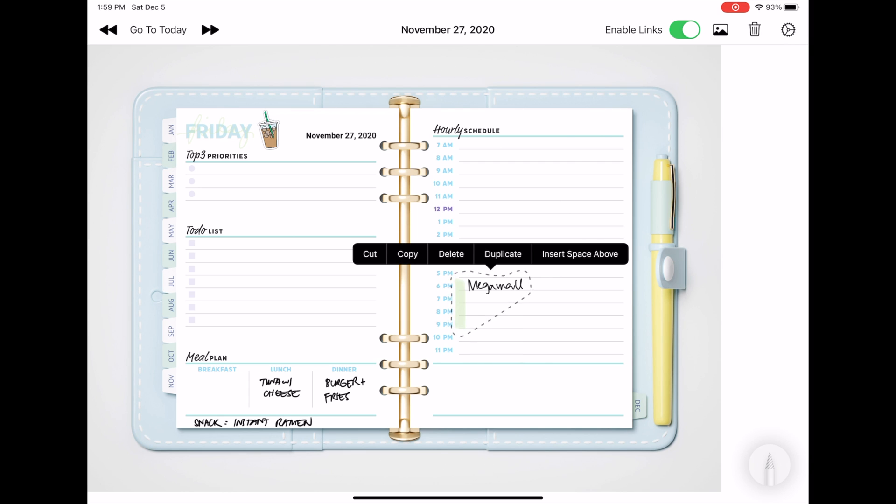
left_click(546, 175)
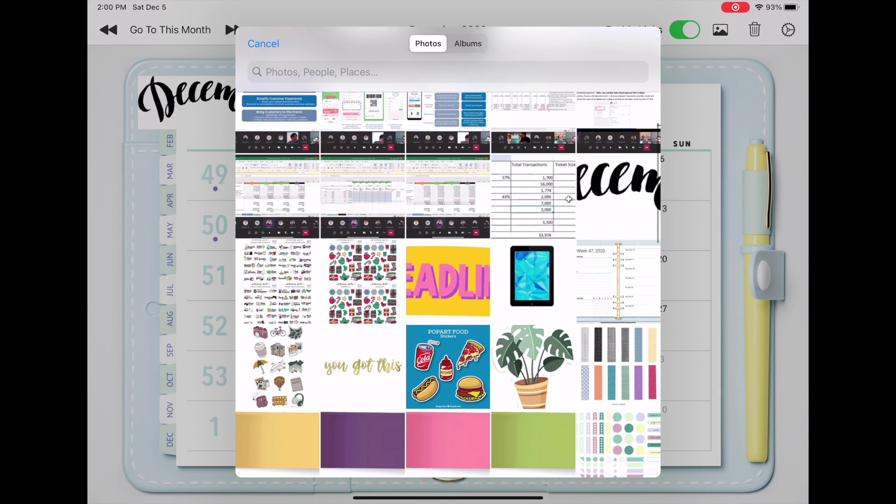
Step: Place the monstera plant image onto December and reposition and resize the stickers
left_click(534, 388)
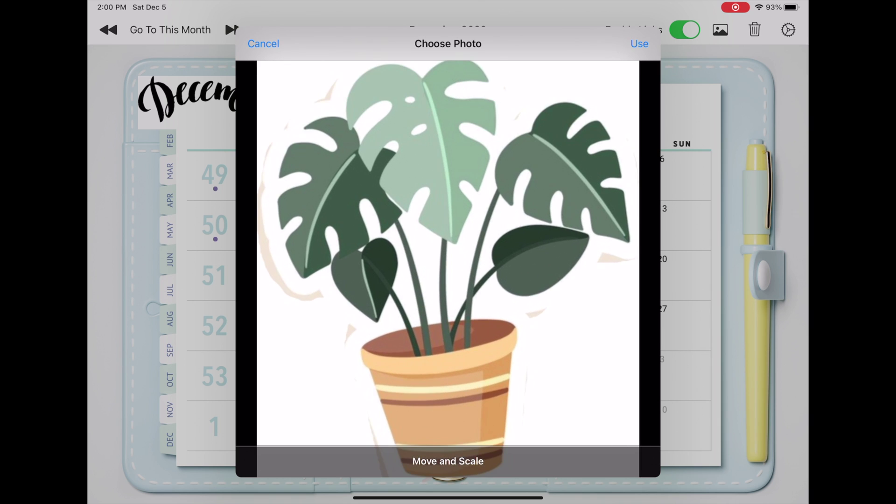
left_click_drag(448, 252, 449, 248)
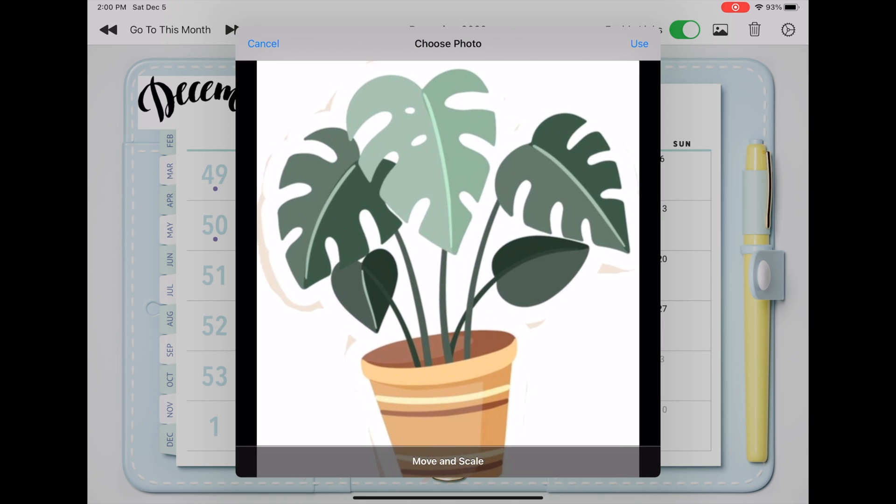
left_click(639, 44)
mouse_move(207, 144)
left_mouse_down()
mouse_move(292, 273)
mouse_move(231, 224)
left_mouse_up()
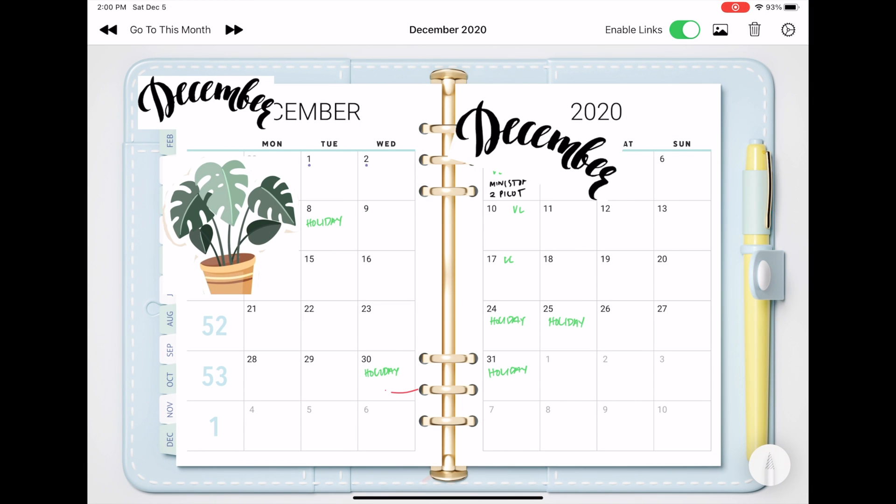
left_click_drag(521, 114, 539, 151)
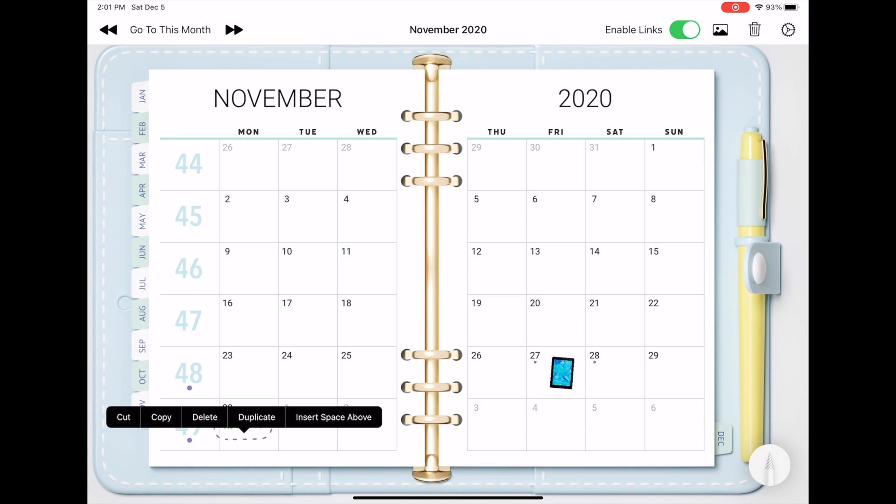
Step: Paste HOLIDAY into Nov 24, delete it again, then go to the planner settings
left_click(307, 364)
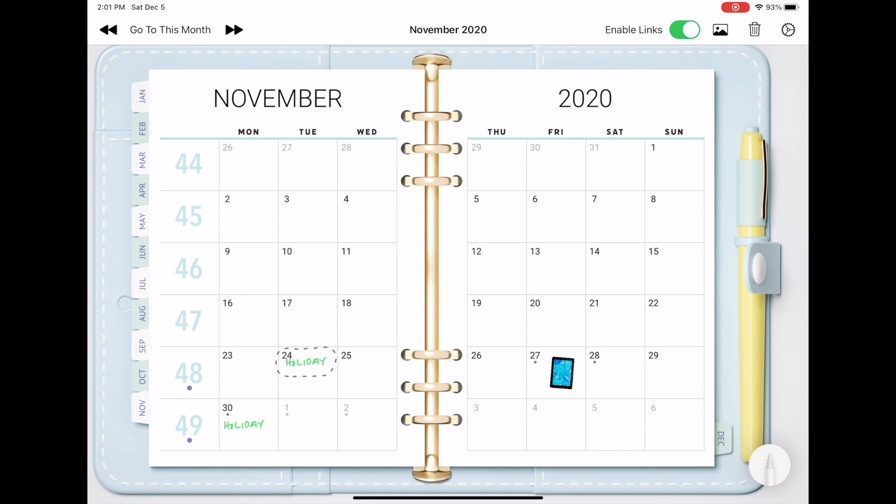
left_click(306, 362)
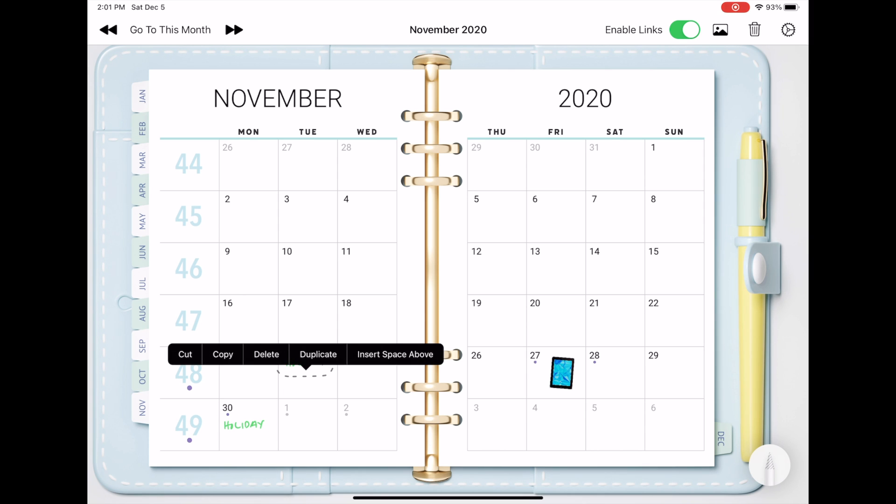
left_click(266, 353)
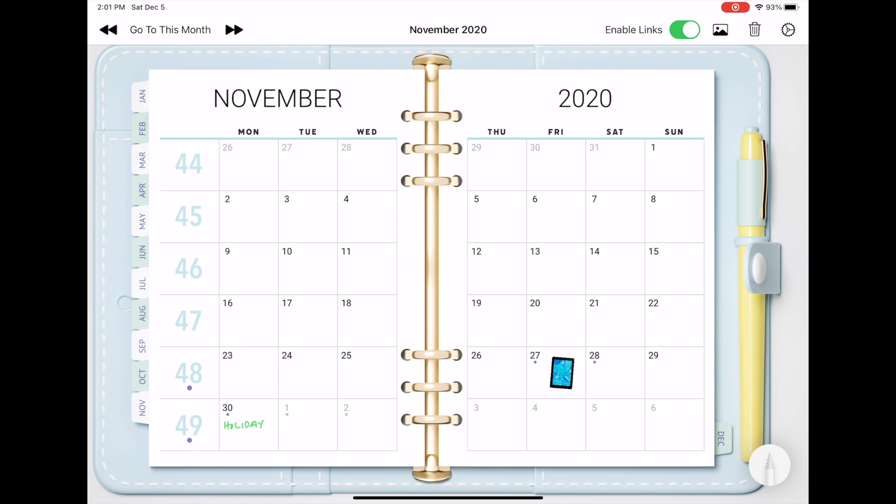
left_click(788, 29)
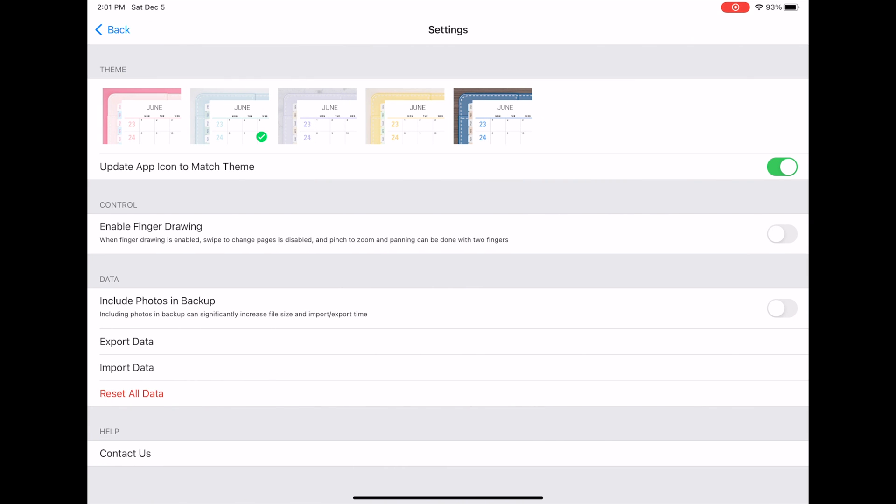
left_click(112, 29)
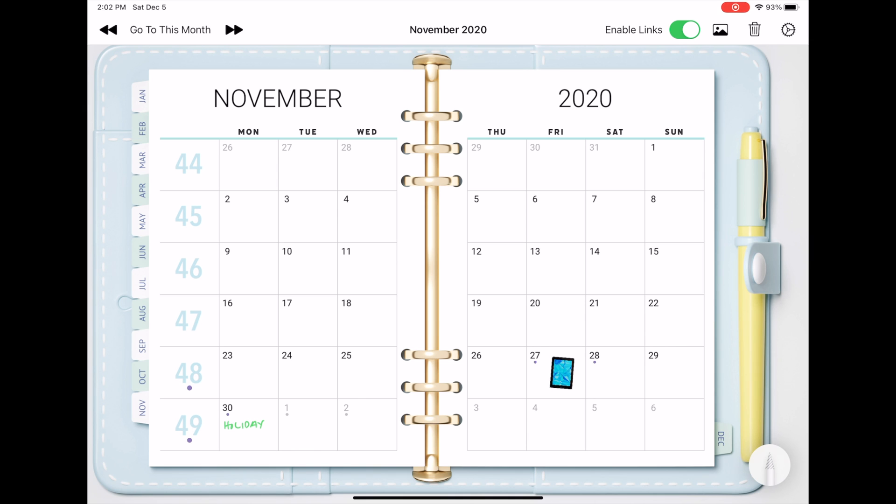
Step: Return home, launch Pencil To Do and leave item selection mode
key("super+h")
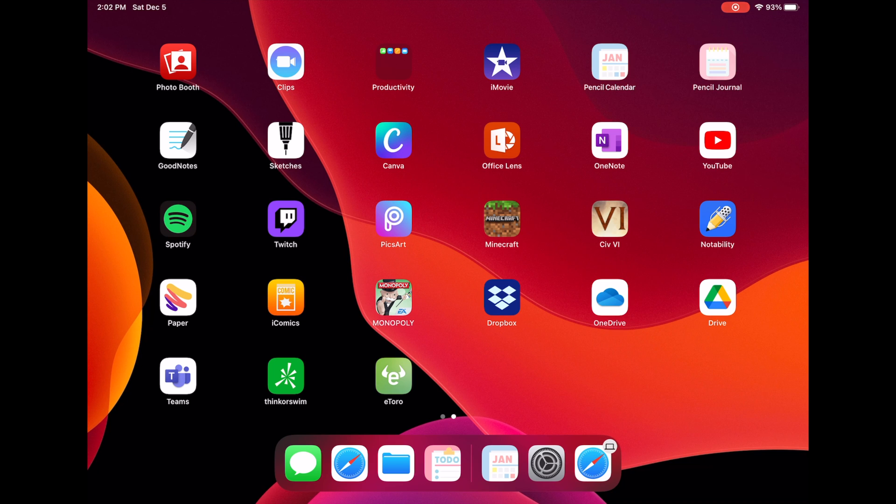
left_click(443, 464)
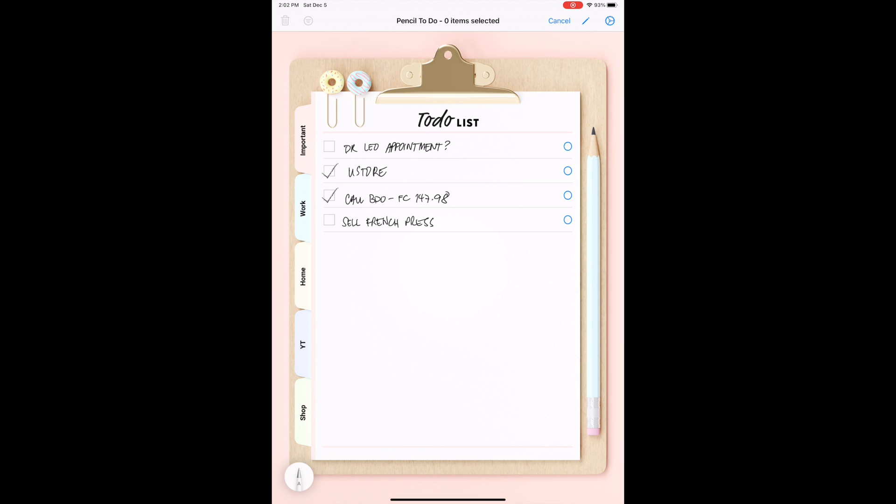
left_click(559, 20)
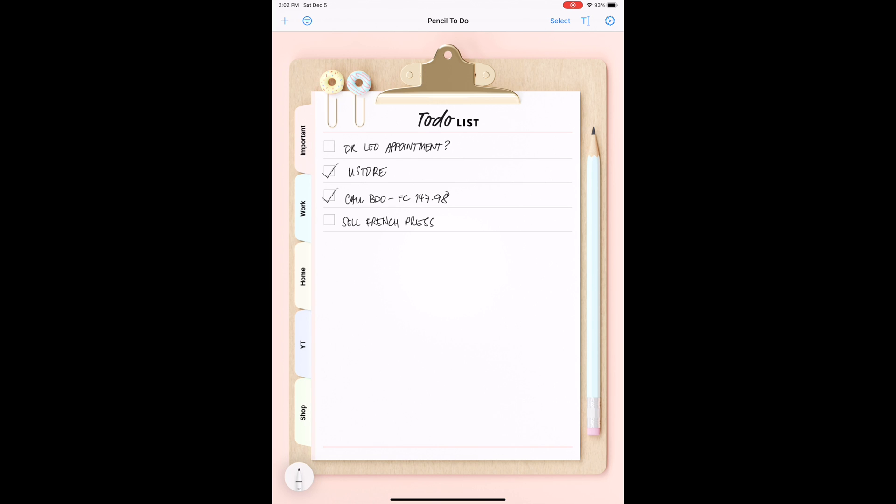
Step: Filter the to-do list to completed, then to incomplete items only, checking the filter state
left_click(306, 21)
left_click(293, 69)
left_click(307, 21)
left_click(293, 95)
left_click(306, 20)
left_click(293, 43)
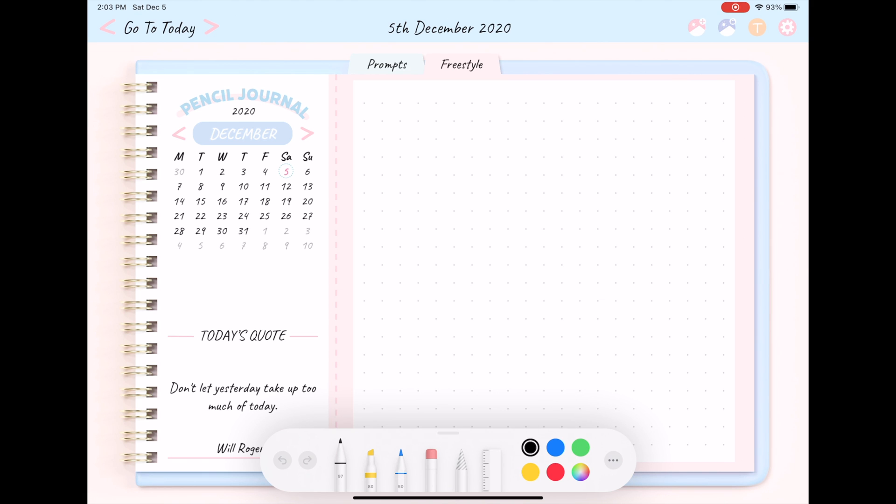
Step: Glance at the journaling prompts, then insert the December lettering photo lower on the freestyle page
left_click(386, 65)
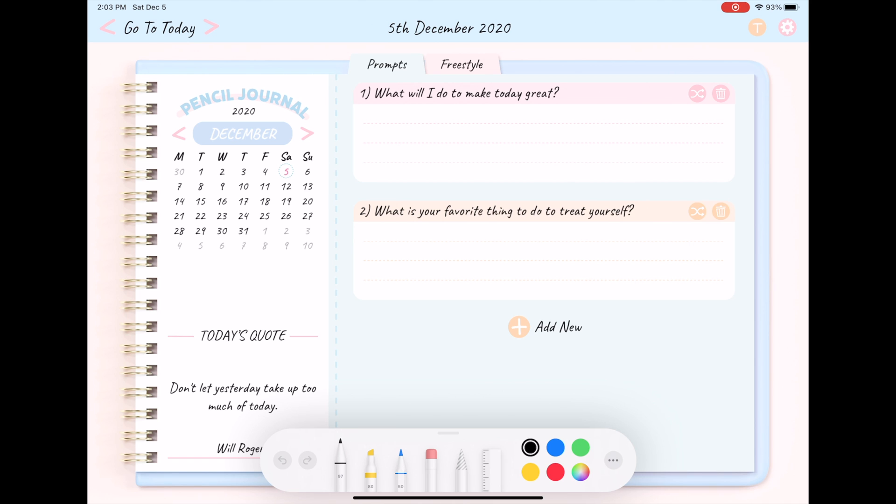
left_click(462, 64)
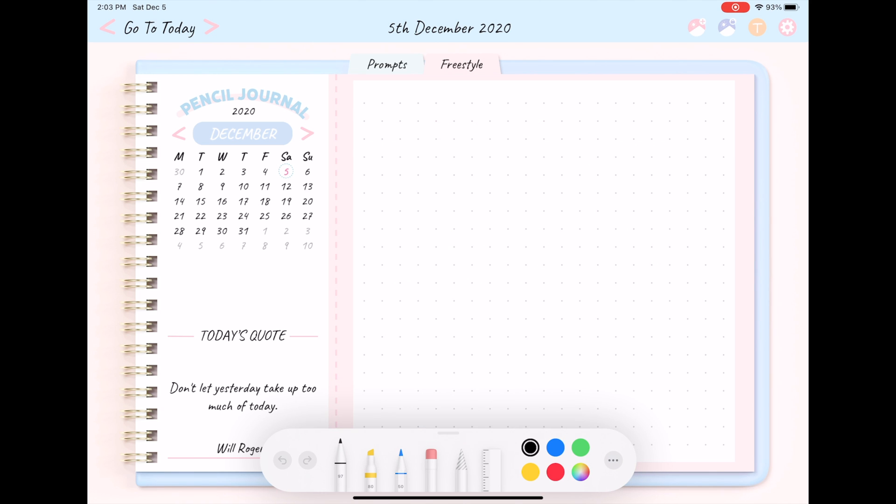
left_click(696, 28)
left_click(630, 301)
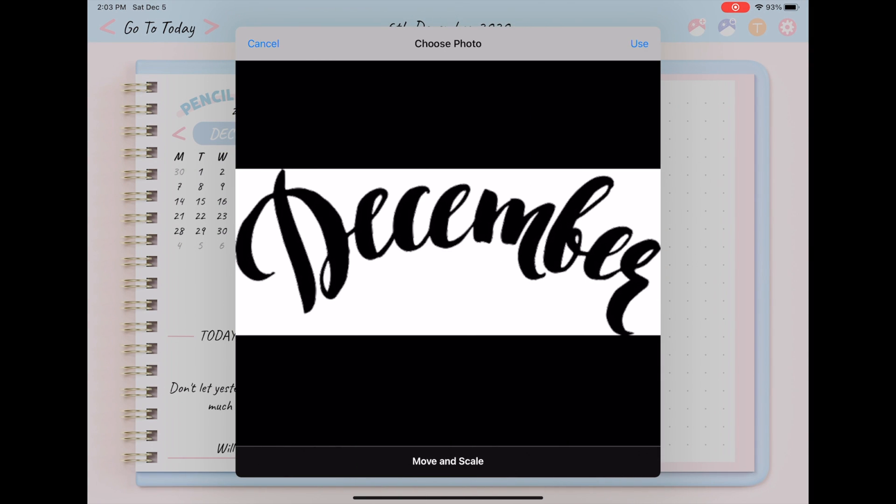
left_click(639, 44)
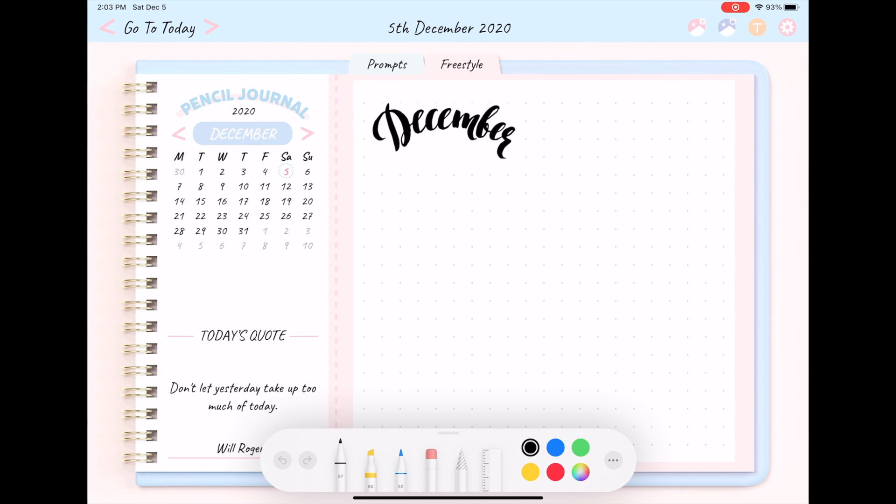
left_click_drag(448, 133, 442, 278)
Step: Highlight the word Today in yellow, switch to blue ink, then close the journal settings
left_click_drag(406, 133, 527, 125)
left_click(400, 459)
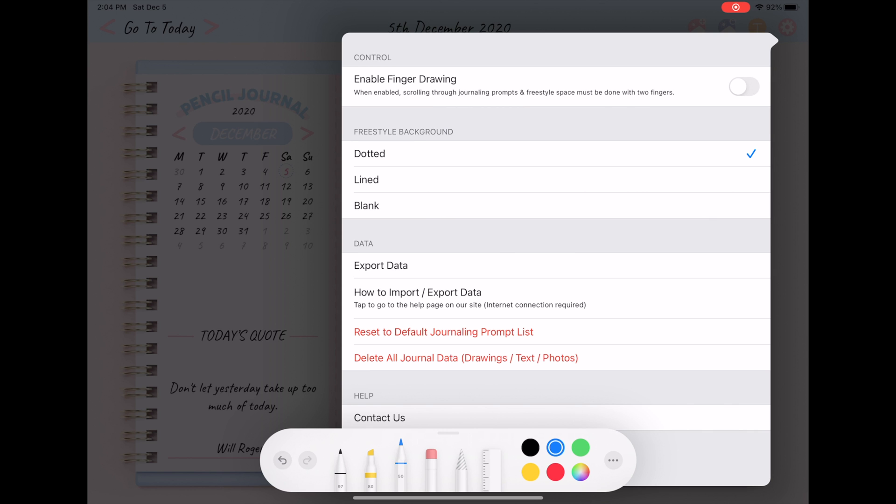
left_click(210, 280)
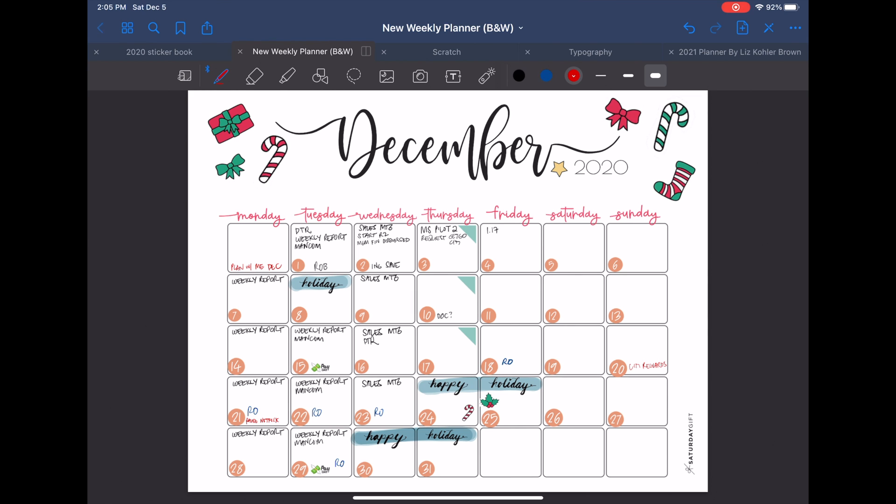
Step: Leave the planner for the GoodNotes document library
left_click(100, 28)
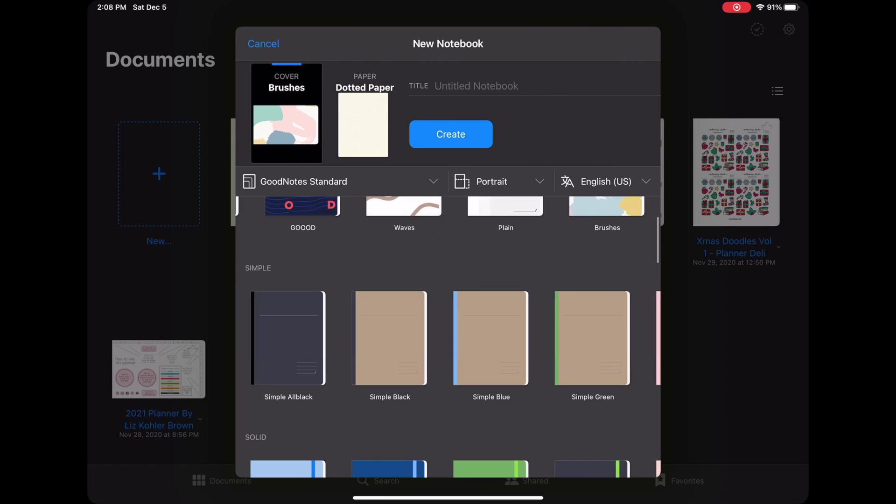
scroll(449, 336, "down", 5)
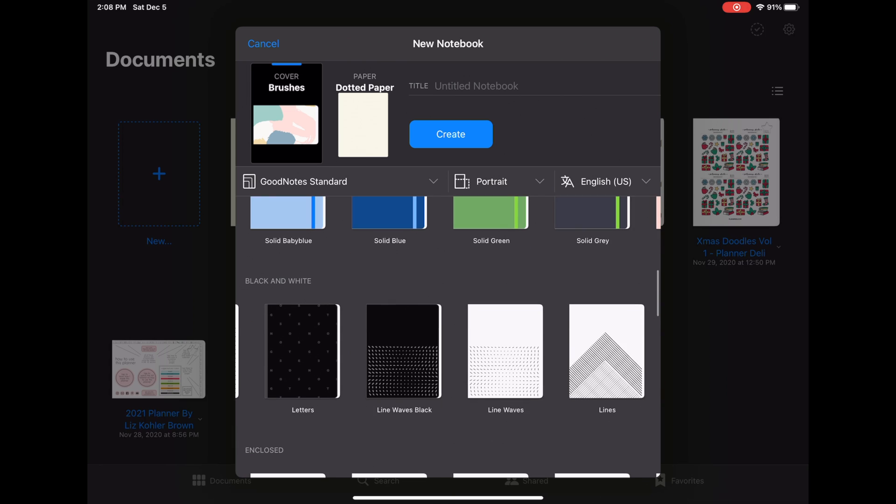
scroll(448, 350, "left", 3)
scroll(448, 351, "down", 5)
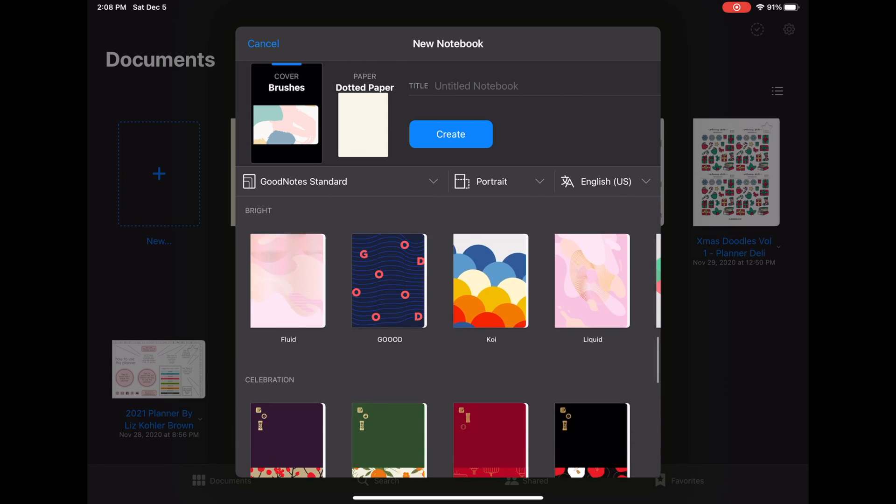
scroll(448, 280, "right", 4)
scroll(448, 336, "down", 5)
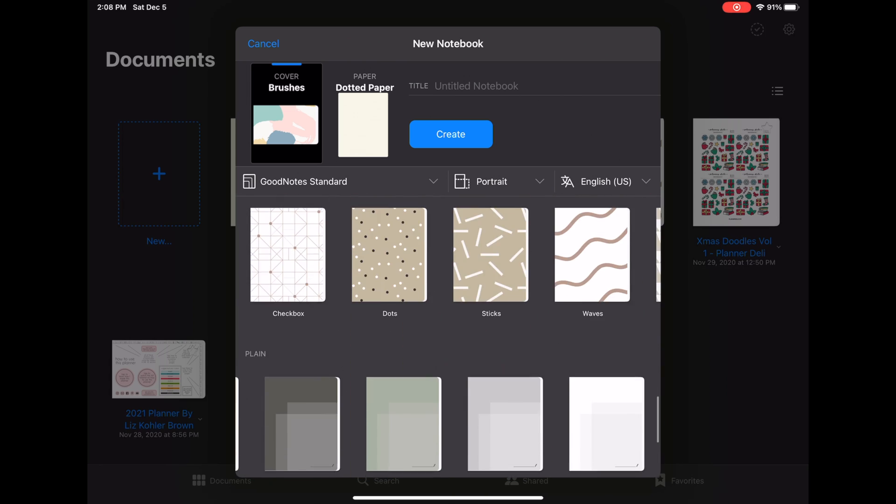
scroll(448, 337, "down", 5)
scroll(448, 392, "right", 3)
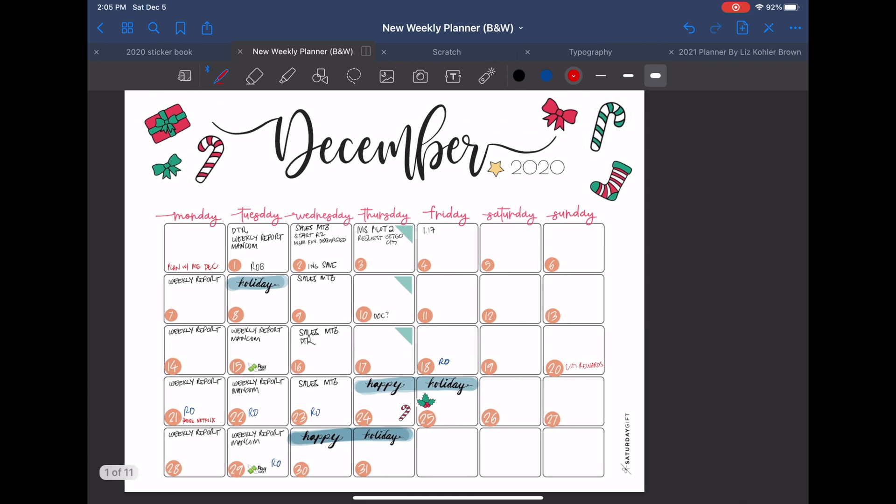
scroll(448, 291, "right", 5)
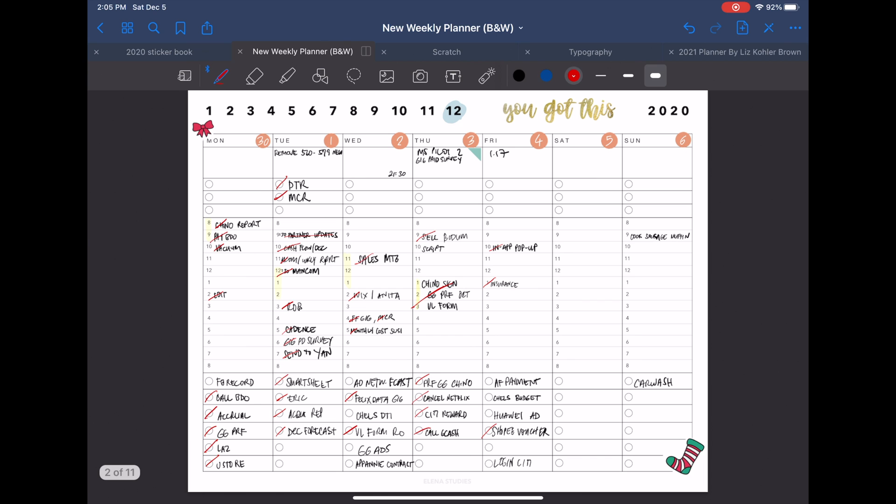
scroll(449, 291, "right", 5)
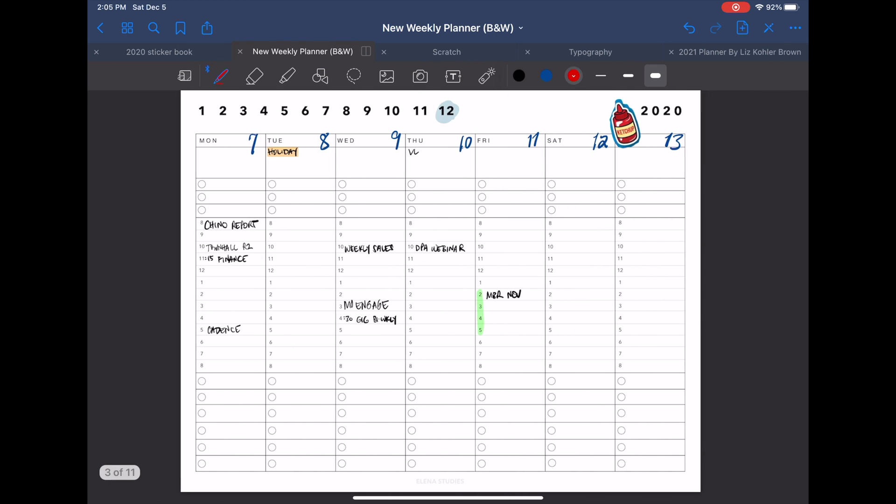
scroll(449, 291, "right", 5)
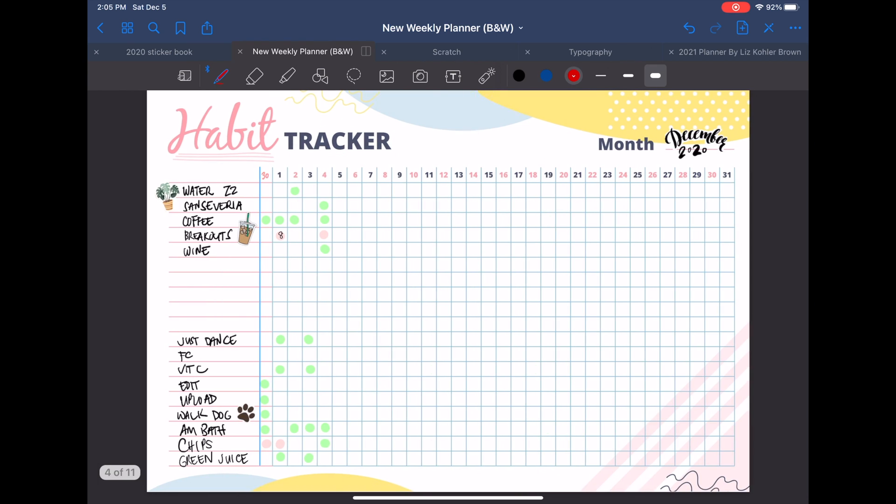
scroll(448, 291, "right", 5)
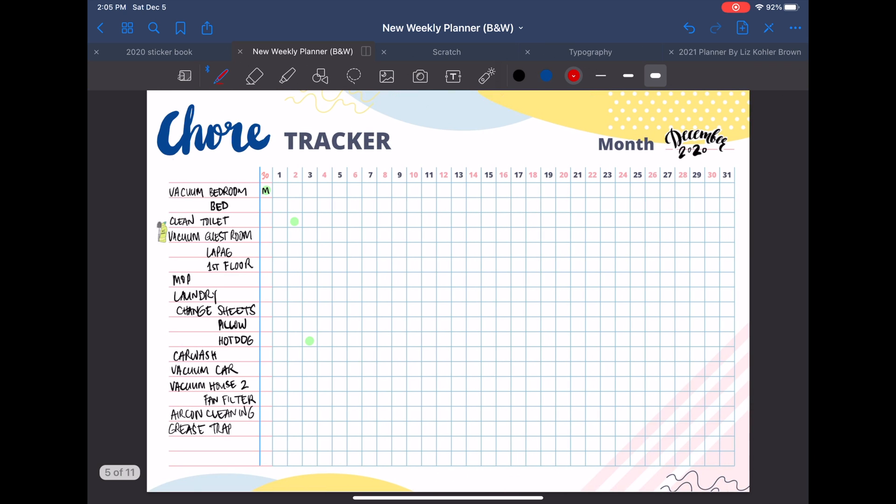
scroll(448, 292, "right", 5)
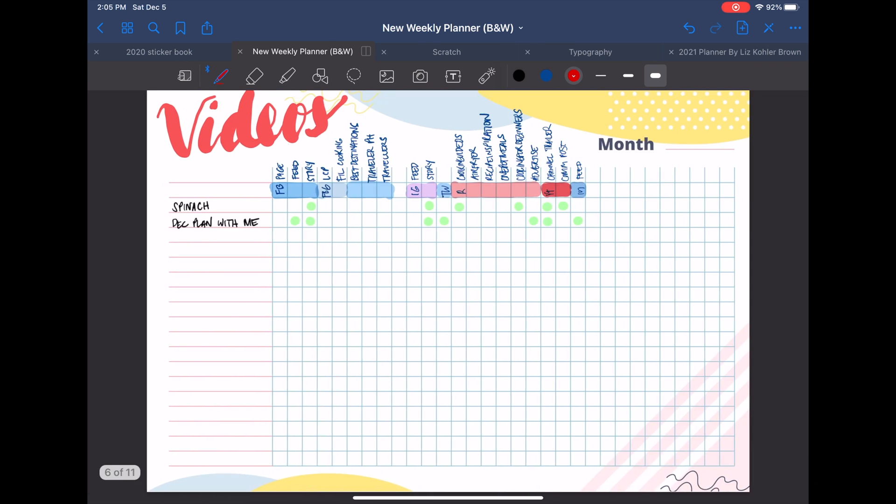
Step: Show the notebook's page overview and bring up the add-page options
left_click(126, 28)
left_click(602, 381)
Step: Browse more page templates to add to the weekly planner notebook
left_click(445, 350)
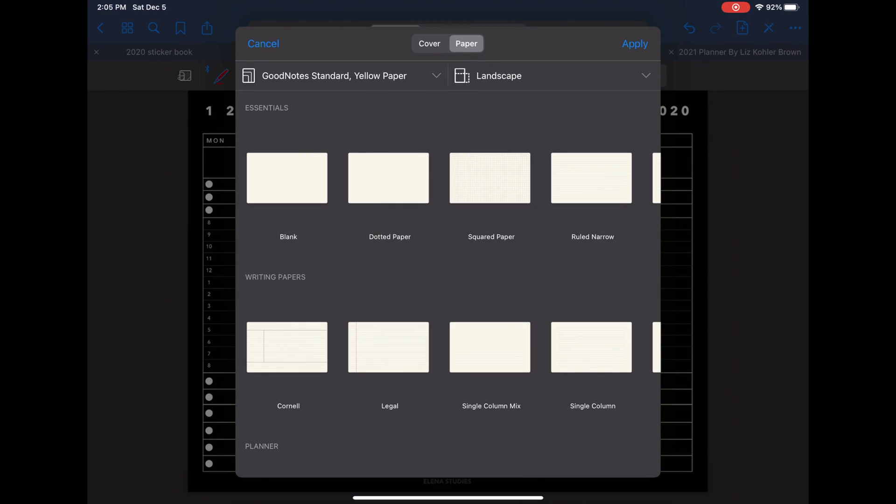
scroll(448, 178, "right", 3)
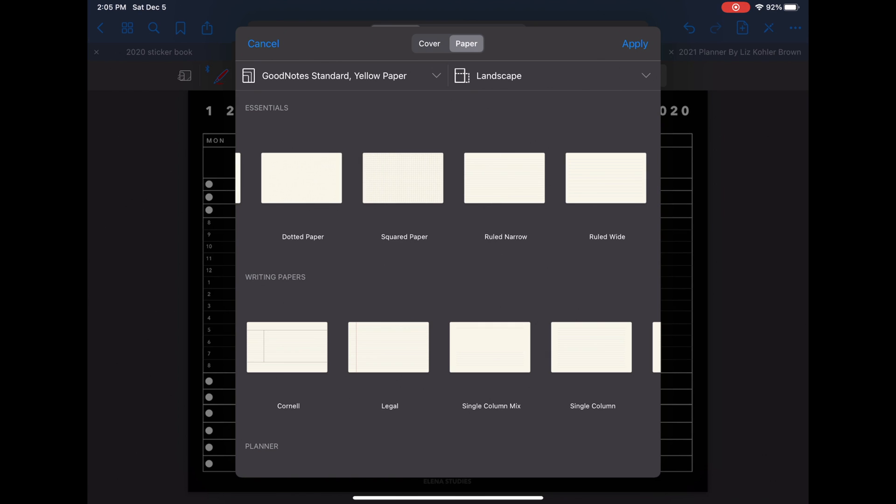
scroll(448, 348, "right", 5)
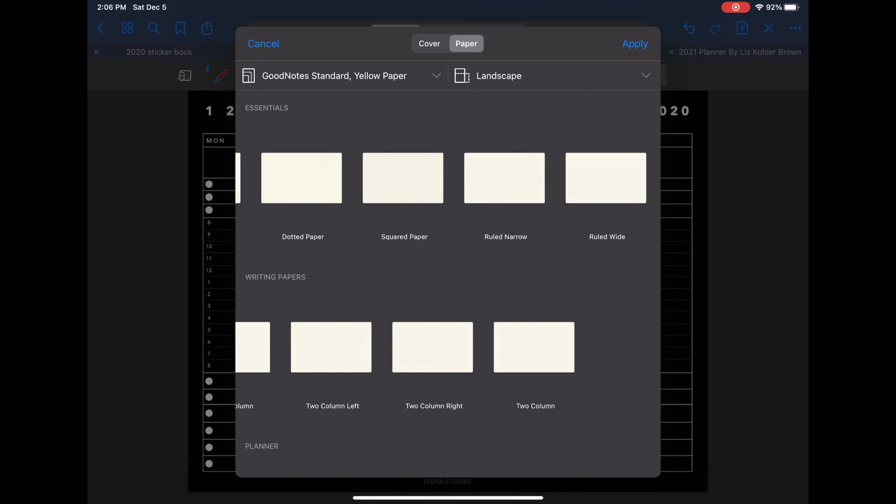
scroll(448, 351, "down", 3)
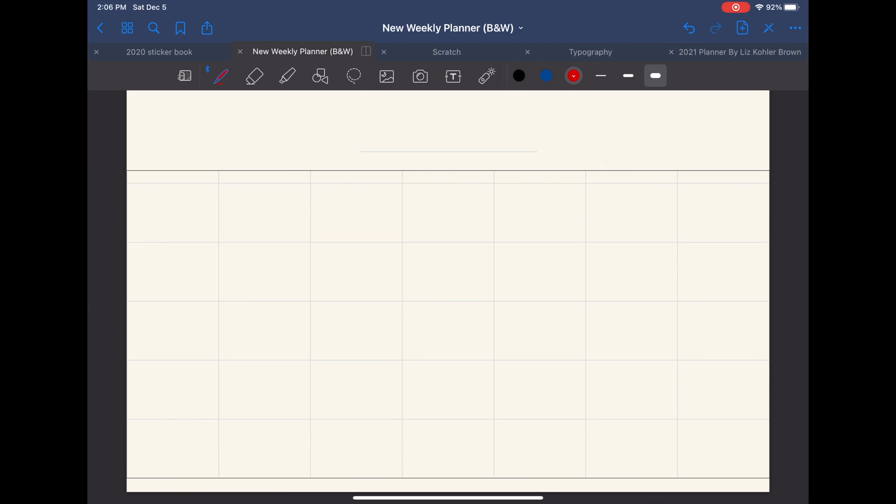
scroll(449, 280, "down", 3)
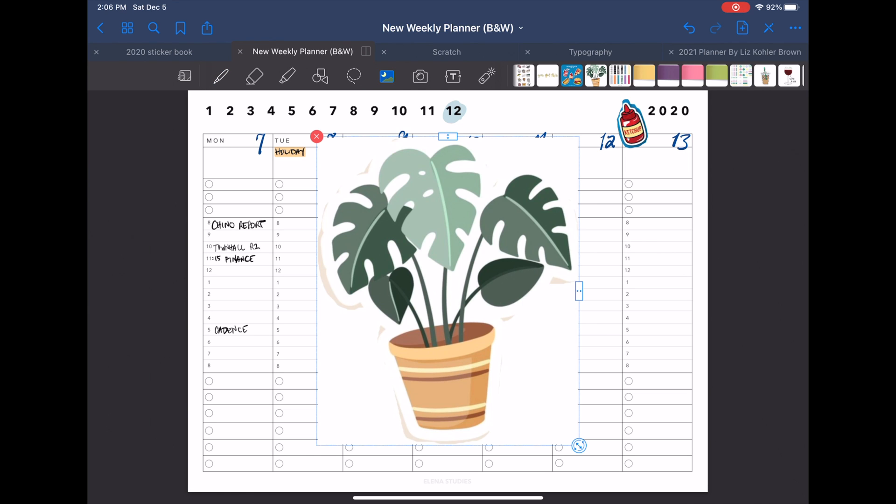
Step: Freehand-crop the monstera image around its leaves and place the cut-out plant on the spread
left_click(448, 136)
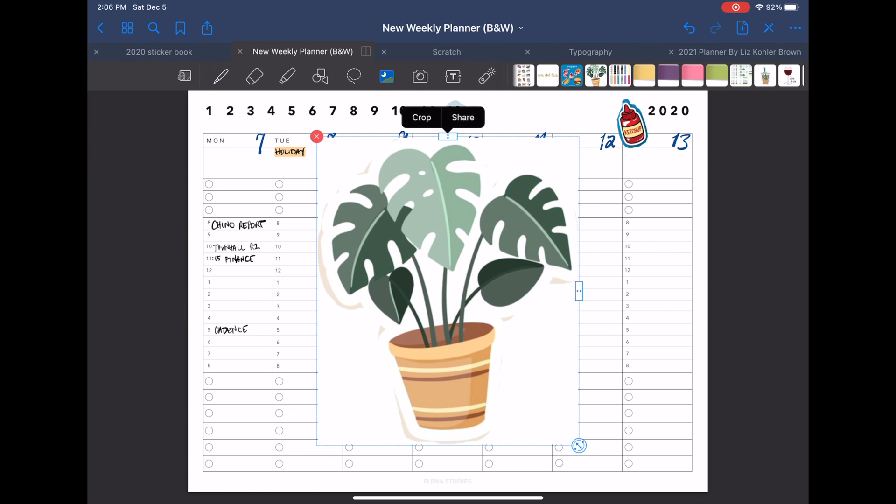
left_click(422, 117)
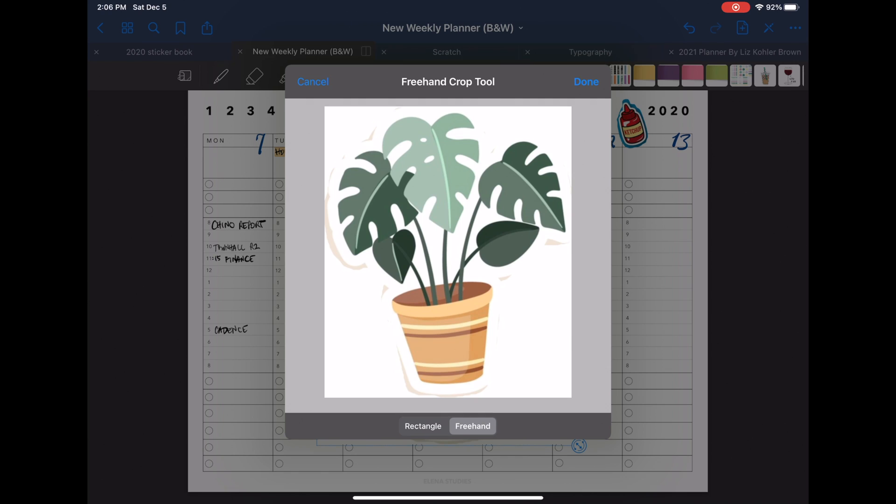
mouse_move(365, 140)
left_mouse_down()
mouse_move(329, 210)
mouse_move(434, 392)
mouse_move(490, 364)
mouse_move(500, 276)
left_mouse_up()
mouse_move(501, 277)
left_mouse_down()
mouse_move(571, 238)
mouse_move(564, 161)
left_mouse_up()
mouse_move(564, 161)
left_mouse_down()
mouse_move(483, 161)
mouse_move(476, 116)
left_mouse_up()
mouse_move(476, 115)
left_mouse_down()
mouse_move(405, 111)
mouse_move(329, 210)
mouse_move(434, 392)
left_mouse_up()
left_click(586, 81)
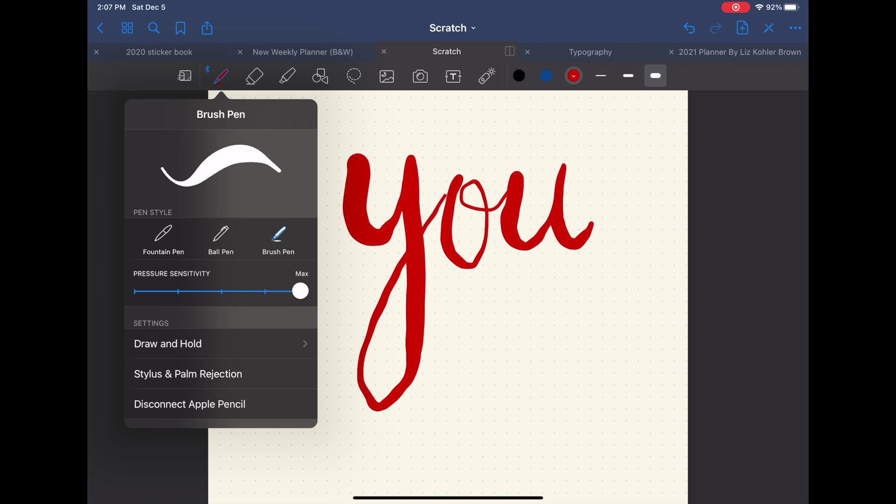
Step: Draw a wavy ball-pen stroke below 'you', then switch to the fountain pen
left_click(220, 238)
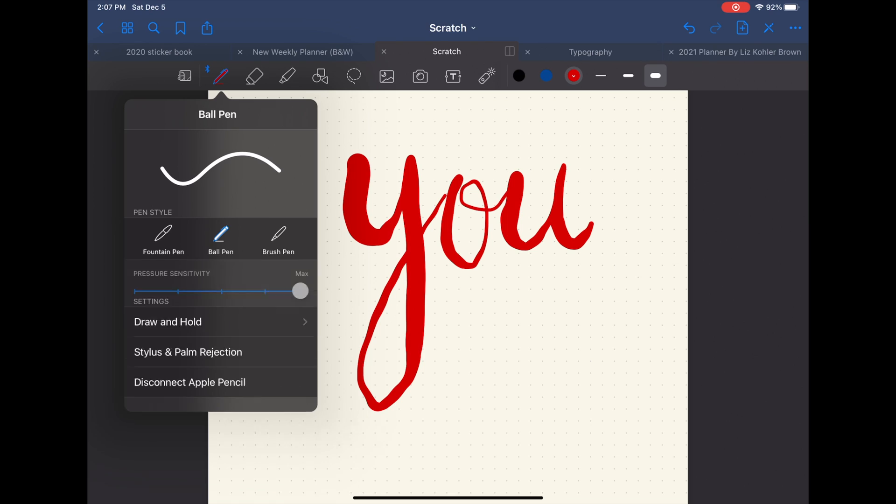
left_click(448, 281)
left_click_drag(459, 357, 567, 293)
left_click(220, 76)
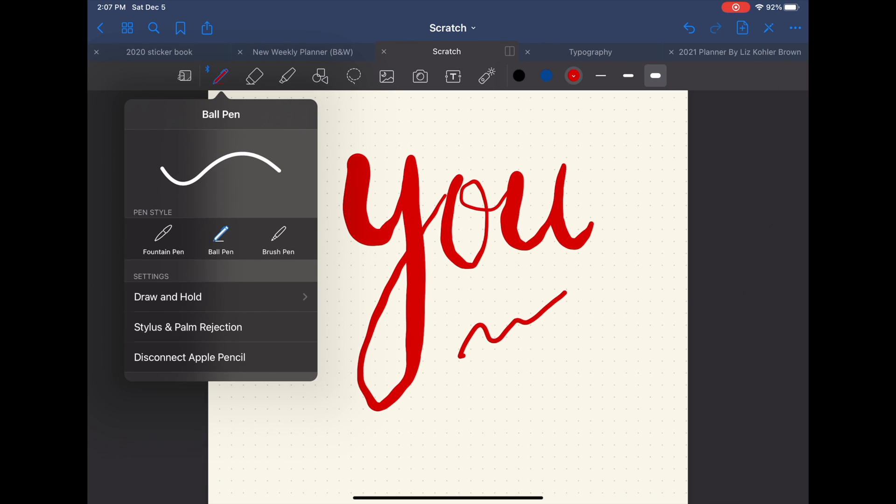
left_click(166, 239)
left_click(448, 280)
Step: Write thin y letters and swashes under 'you', then lasso all the strokes on the page
left_click_drag(490, 371, 522, 434)
mouse_move(569, 333)
left_mouse_down()
mouse_move(579, 357)
mouse_move(615, 315)
left_mouse_up()
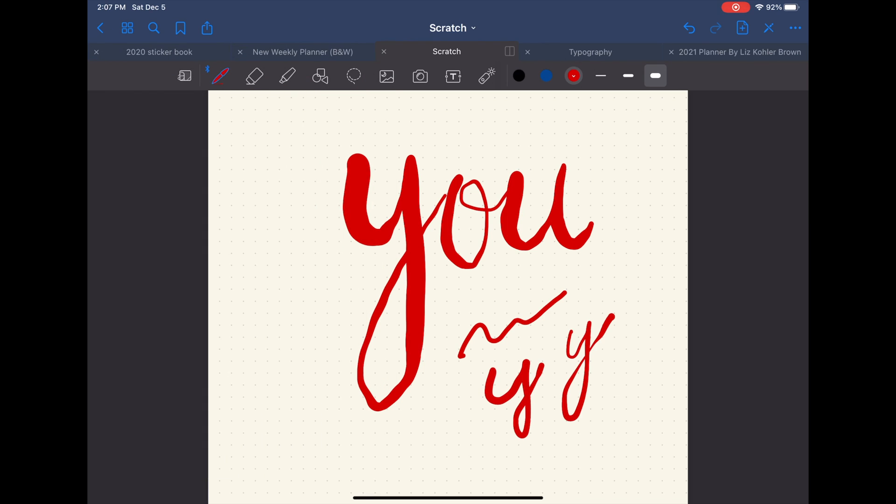
left_click_drag(486, 462, 653, 424)
left_click_drag(468, 313, 560, 280)
left_click_drag(462, 289, 649, 215)
left_click(353, 75)
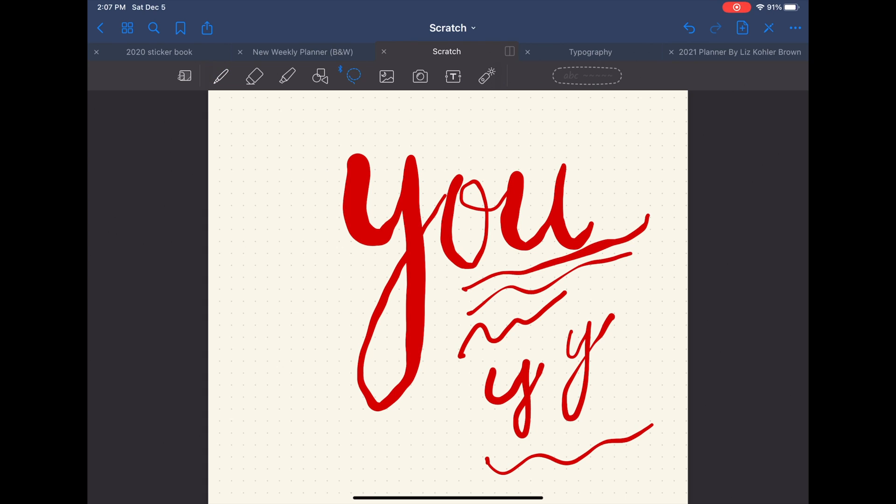
left_click_drag(420, 129, 434, 133)
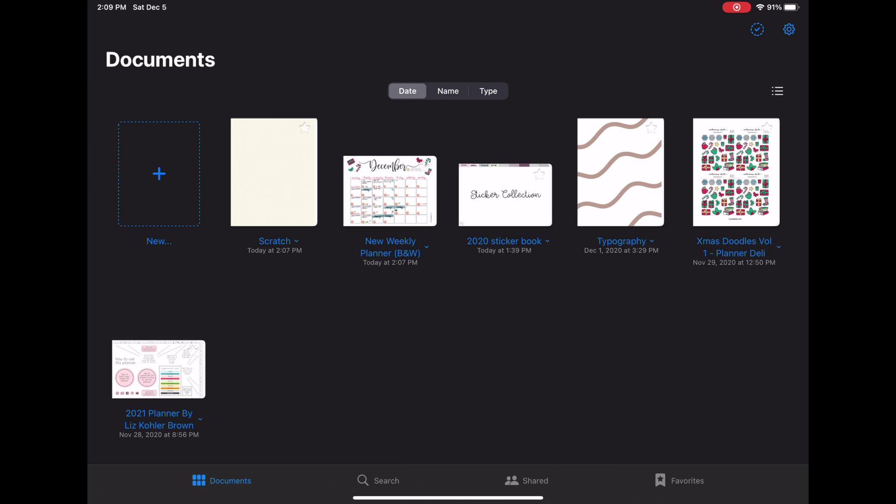
Step: Enter the 2020 sticker book and flip ahead through its food sticker pages
left_click(505, 195)
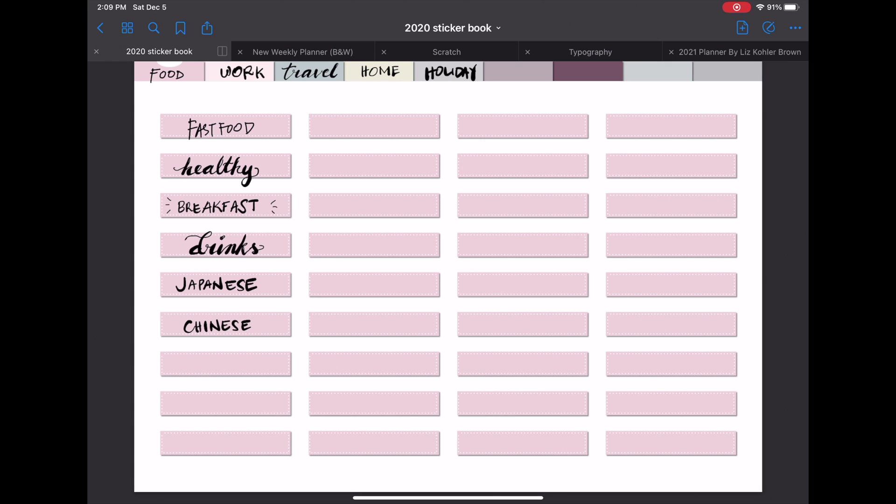
left_click_drag(630, 280, 210, 280)
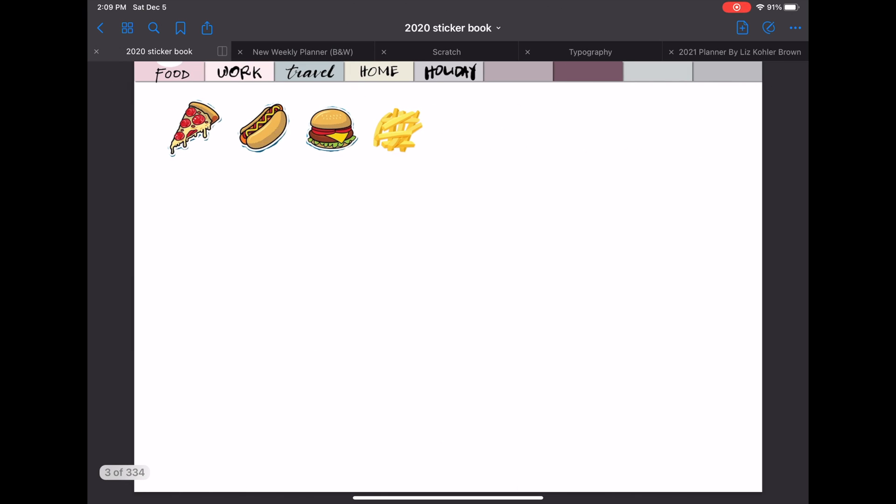
left_click_drag(630, 280, 210, 280)
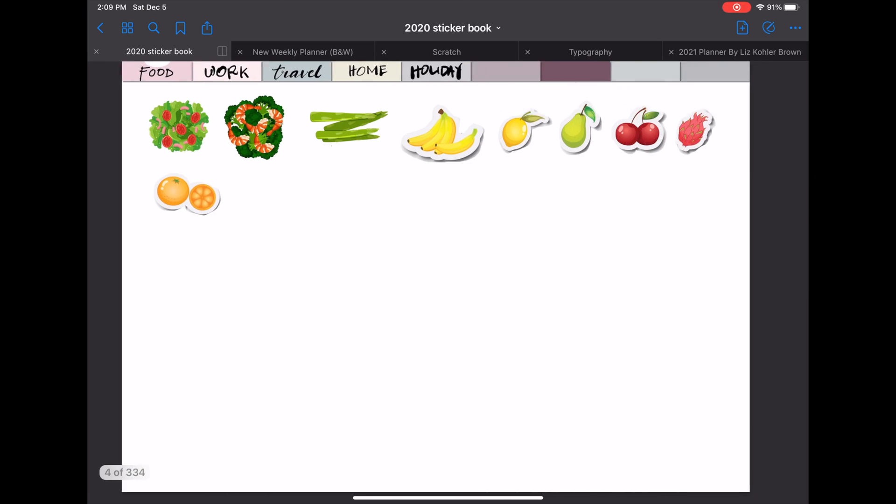
left_click_drag(630, 280, 211, 280)
Step: Jump via the index to the Work stickers page, enable editing and select the 'tasks to do' label
left_click(239, 72)
left_click(220, 123)
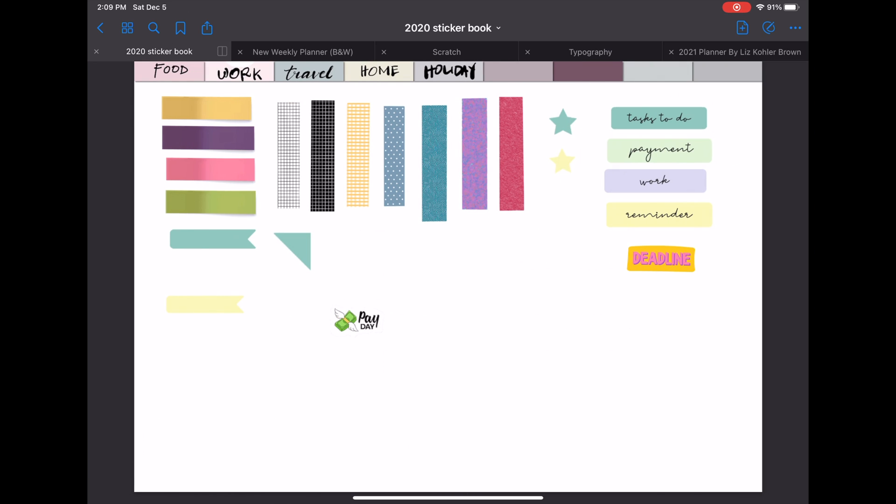
left_click(768, 27)
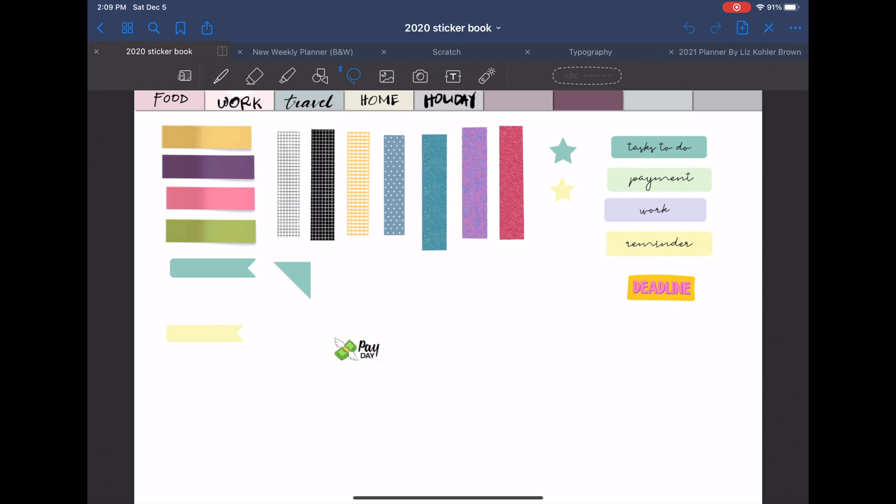
left_click_drag(612, 164, 616, 137)
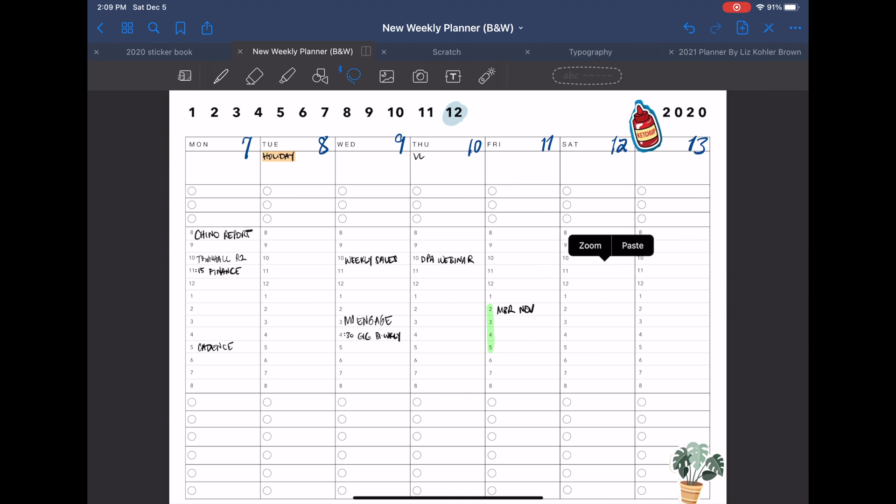
Step: Paste the copied stickers into the planner and place 'tasks to do' under Monday
left_click(637, 254)
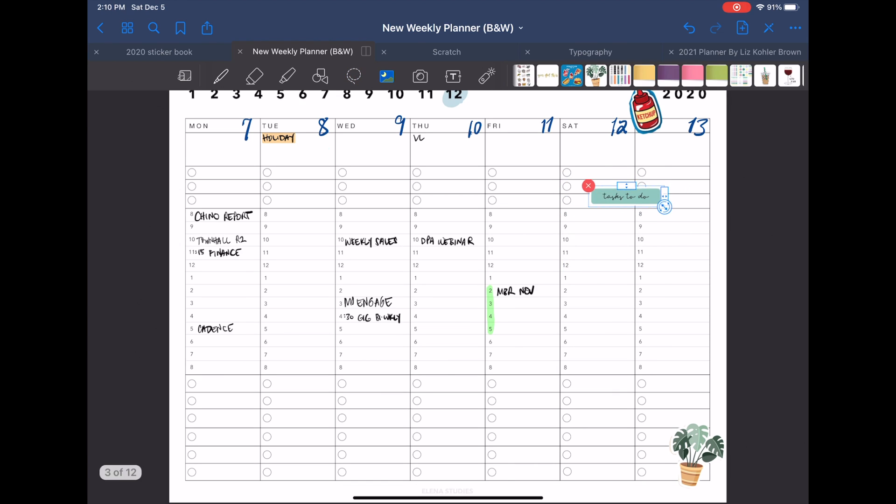
left_click_drag(625, 214, 221, 387)
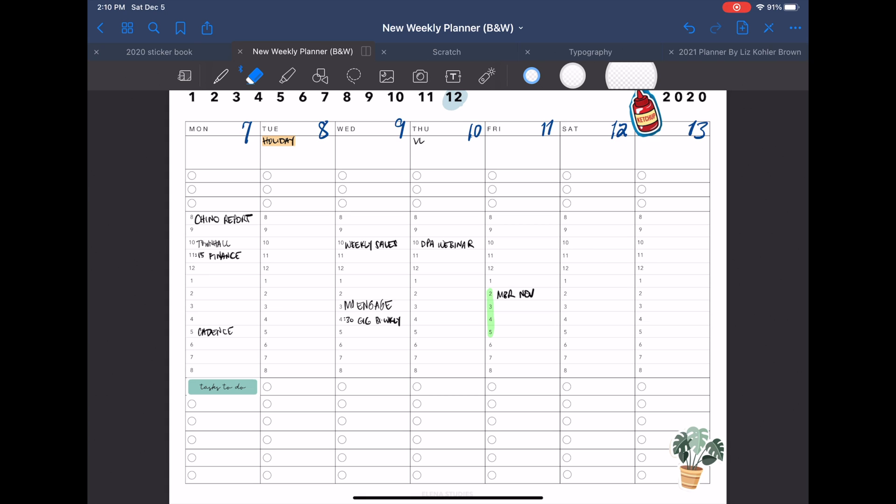
Step: Search the notebook's handwriting for 'Holiday', then move on to the 2021 planner
left_click(154, 29)
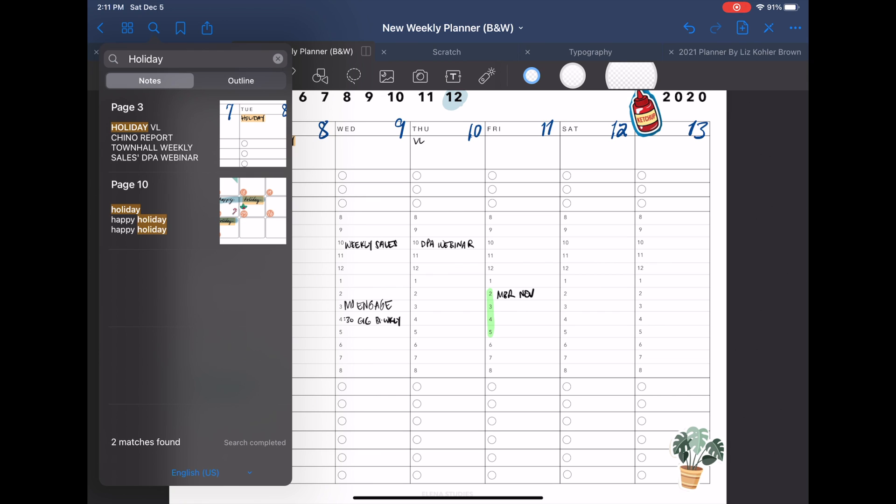
left_click(739, 52)
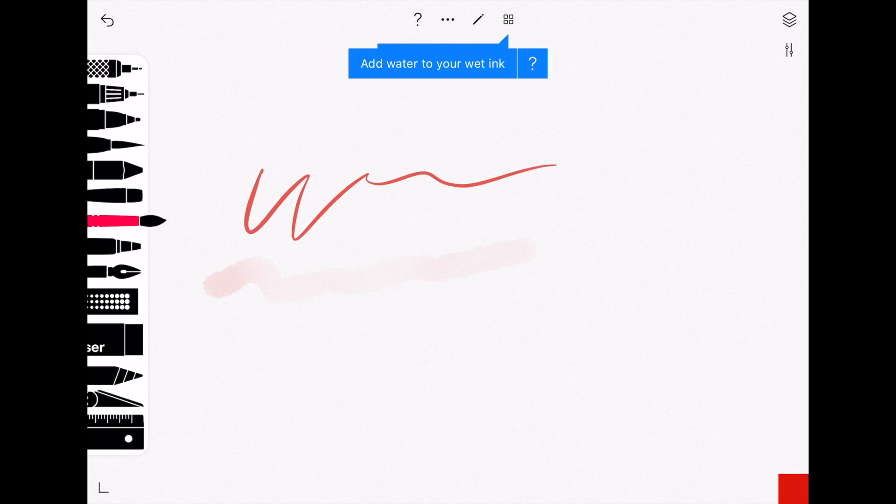
Step: Paint a second and third pale pink water stroke beneath the red line and show the layers panel
left_click_drag(218, 331, 554, 297)
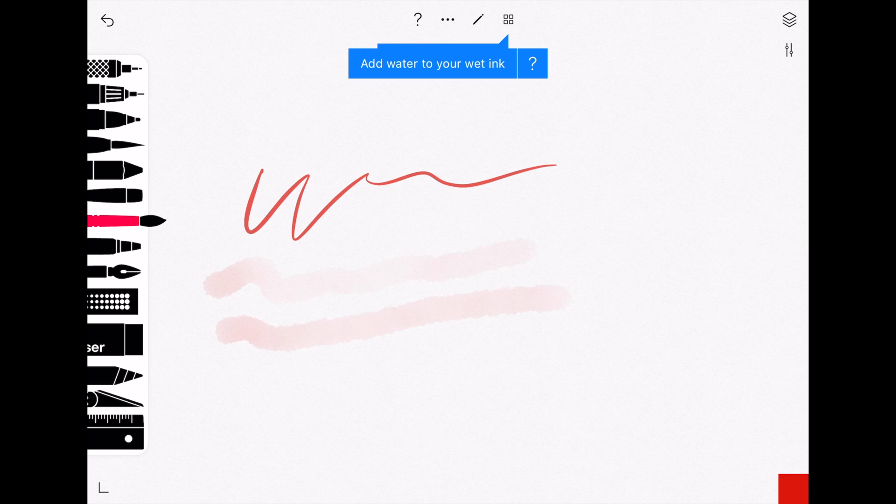
left_click_drag(217, 391, 564, 347)
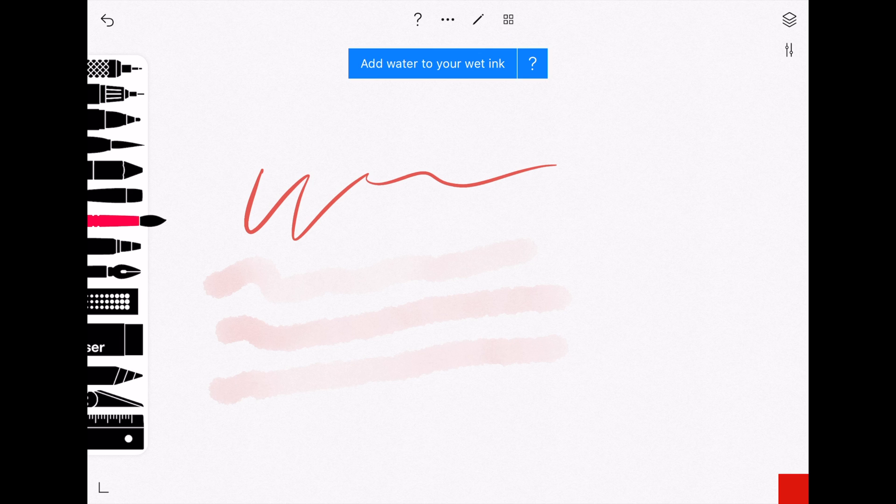
left_click(790, 19)
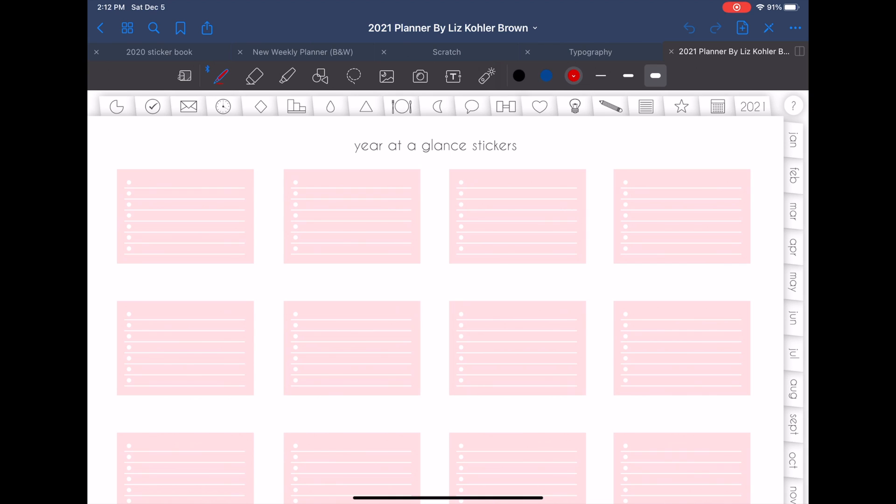
Step: Use the laser pointer to circle the third sticker box and middle row, then switch it to dot mode
left_click(487, 76)
left_click_drag(502, 252, 490, 211)
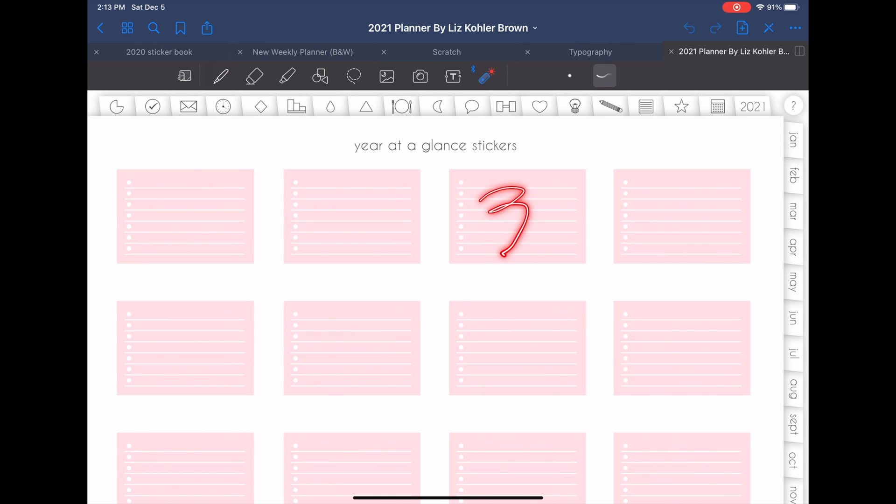
left_click_drag(518, 175, 518, 287)
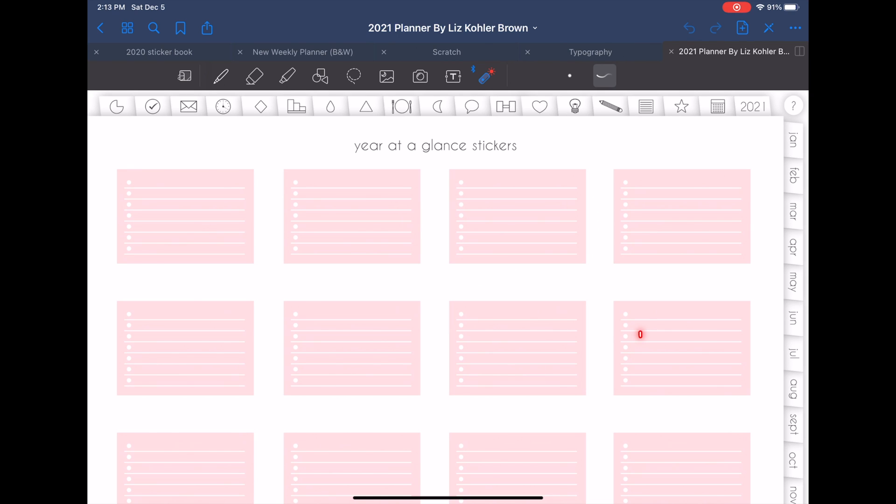
mouse_move(510, 290)
left_mouse_down()
mouse_move(576, 293)
mouse_move(518, 284)
left_mouse_up()
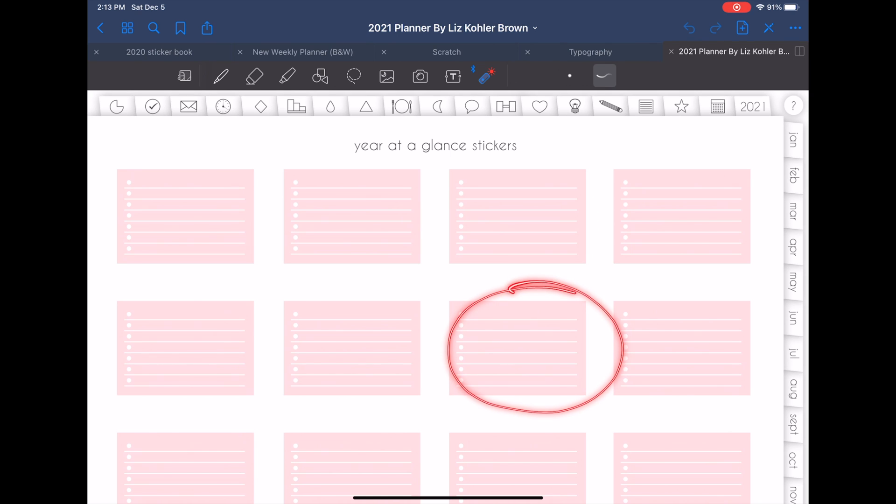
left_click(570, 76)
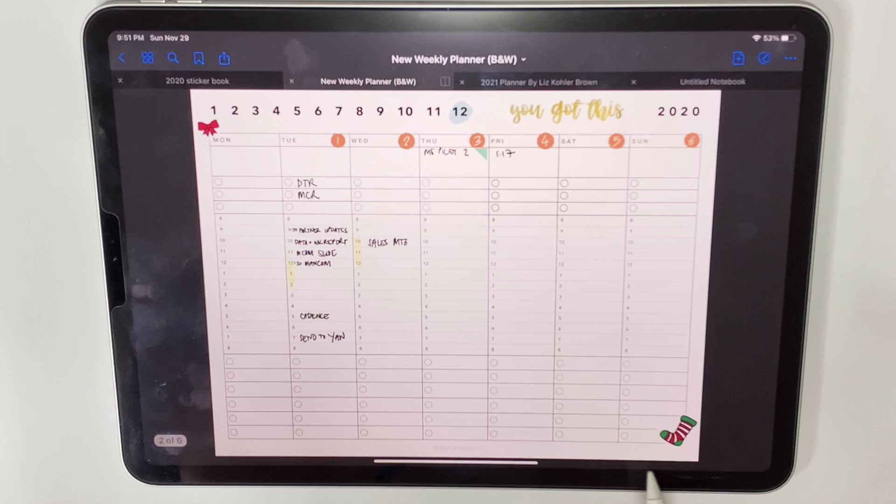
Step: Turn to the next page of the weekly planner
left_click_drag(651, 448, 406, 462)
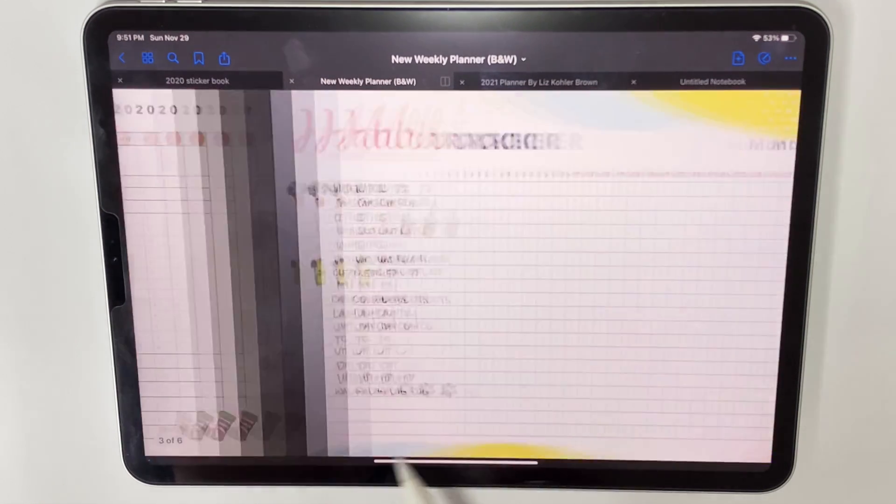